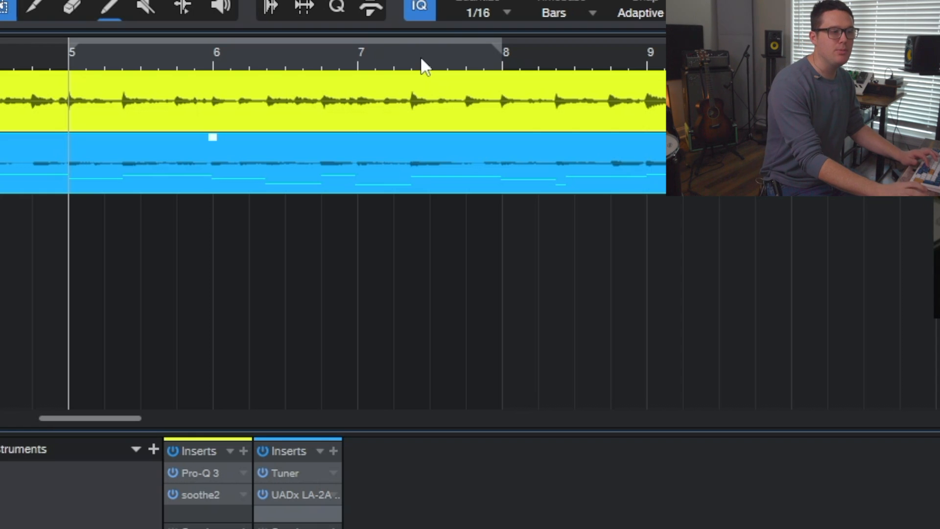
# - Turn on looping for the range from bar 5 to bar 8 and start playback inside it
pyautogui.press('/')
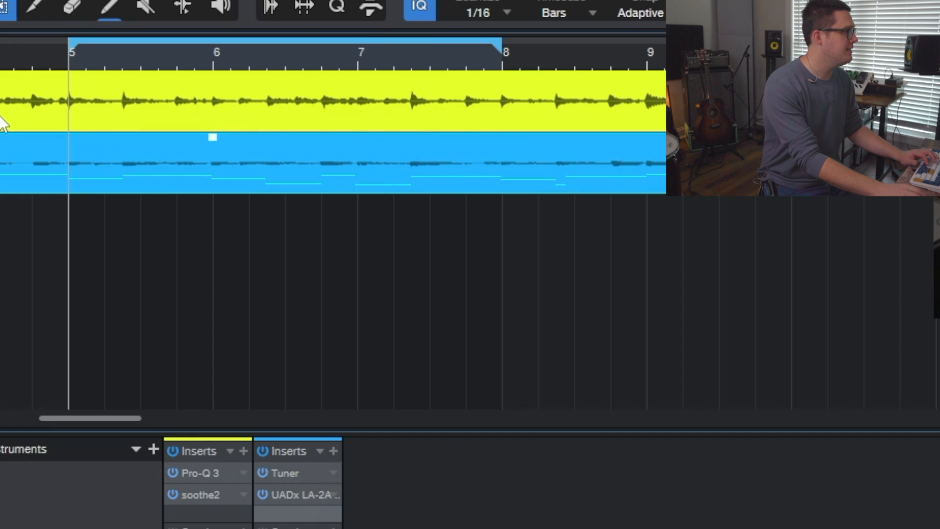
pyautogui.click(168, 55)
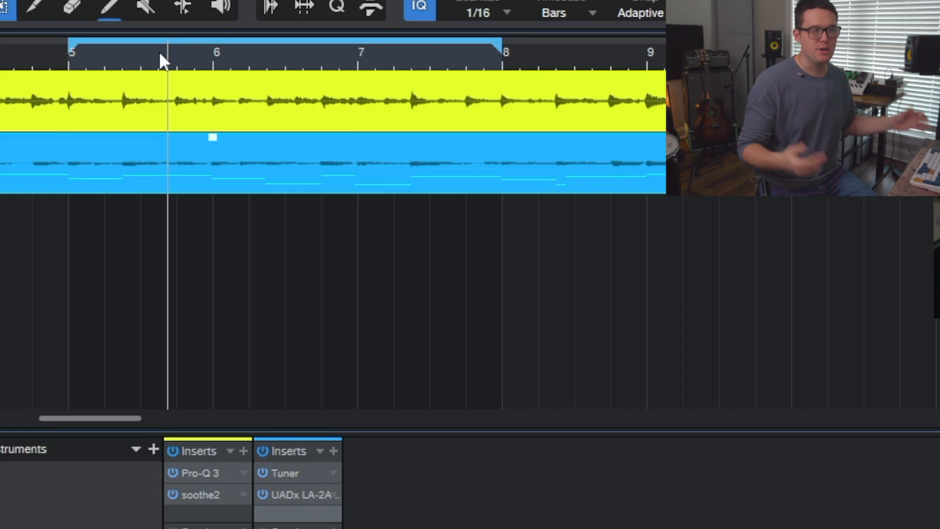
pyautogui.press('space')
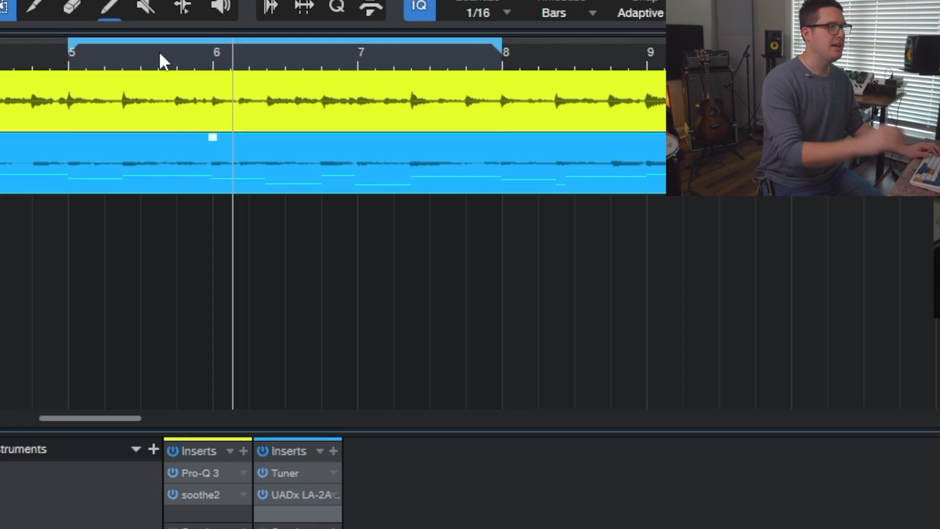
# - Extend the loop range so it runs from bar 1 to bar 11
pyautogui.moveTo(286, 59); pyautogui.dragTo(302, 30)
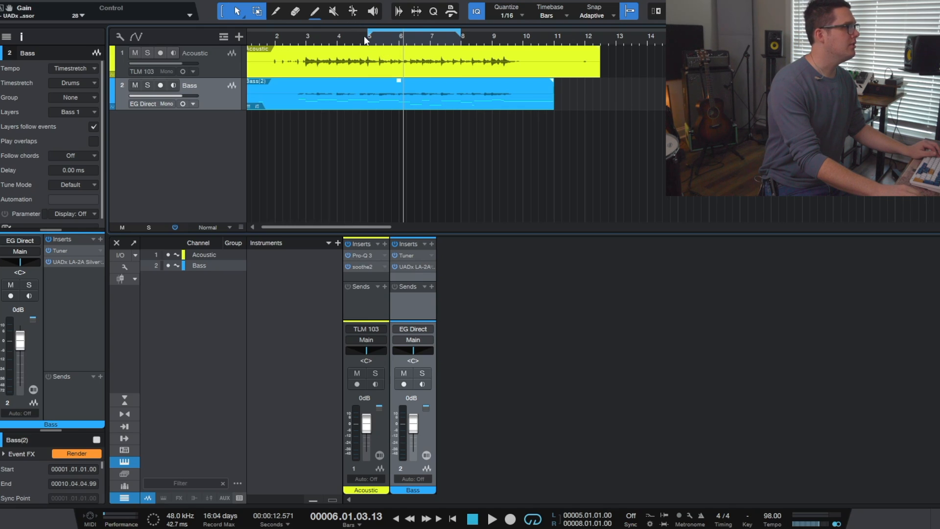
pyautogui.moveTo(371, 34); pyautogui.dragTo(248, 34)
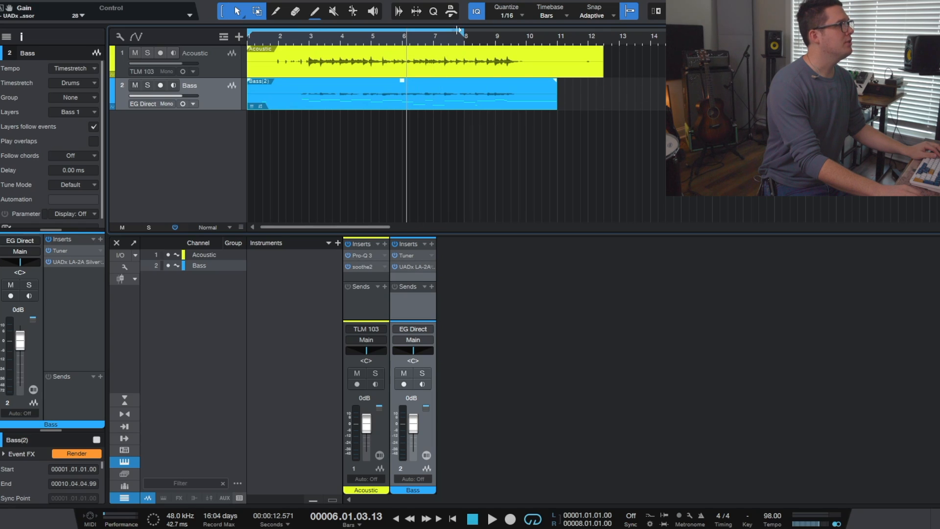
pyautogui.moveTo(460, 32); pyautogui.dragTo(560, 72)
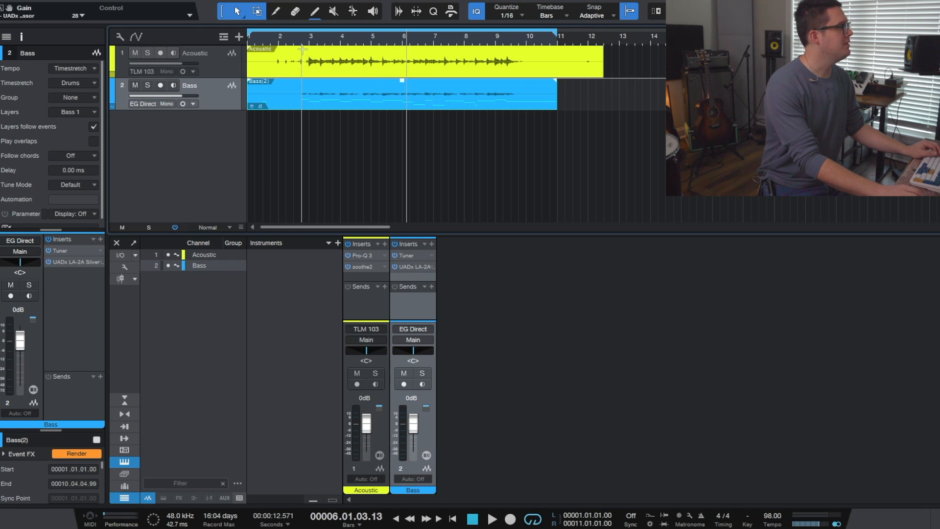
pyautogui.scroll(2, 289, 49)
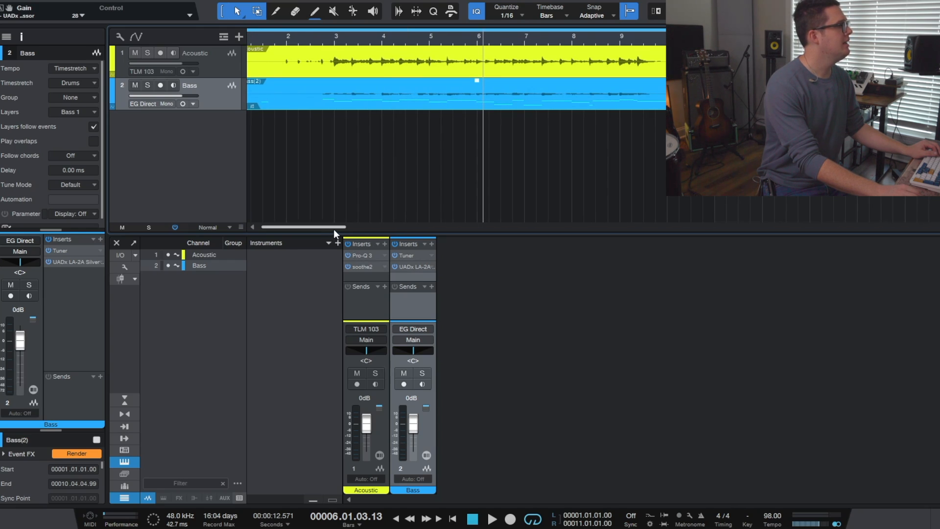
pyautogui.moveTo(333, 227); pyautogui.dragTo(305, 228)
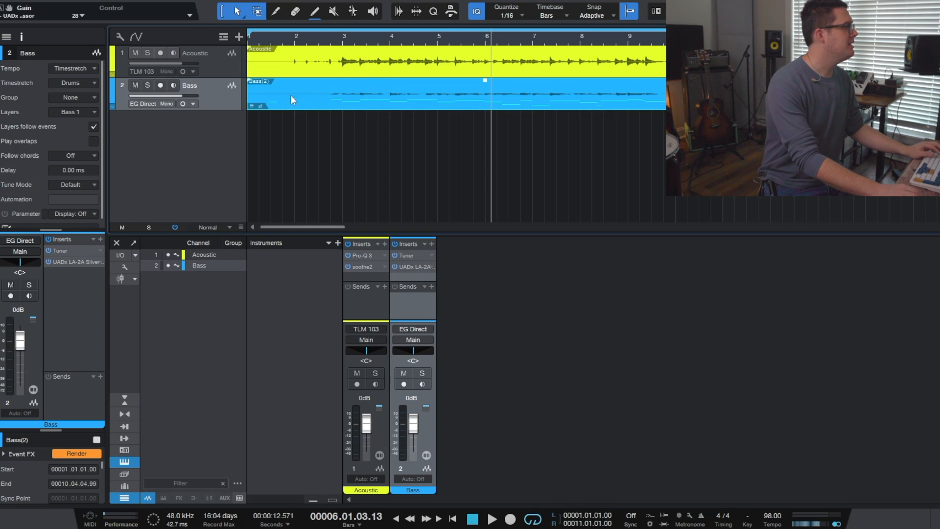
# - Add three red mono audio tracks named Drums with OVH as their input
pyautogui.click(239, 38)
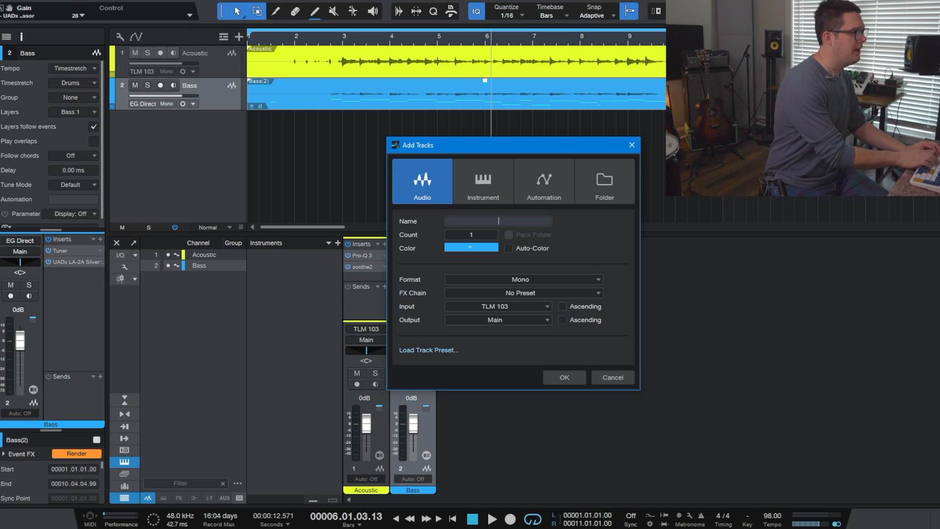
pyautogui.write('Dru')
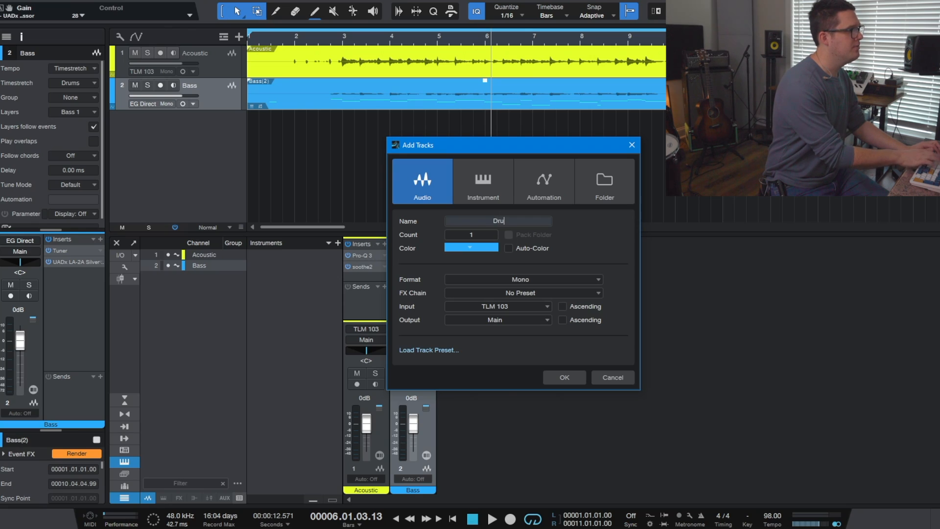
pyautogui.write('ms')
pyautogui.press('Tab')
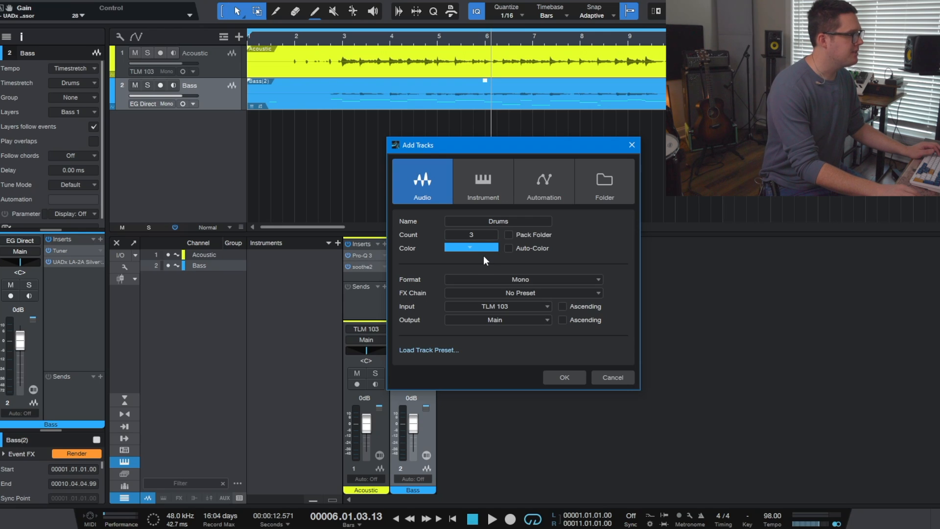
pyautogui.click(489, 249)
pyautogui.click(630, 255)
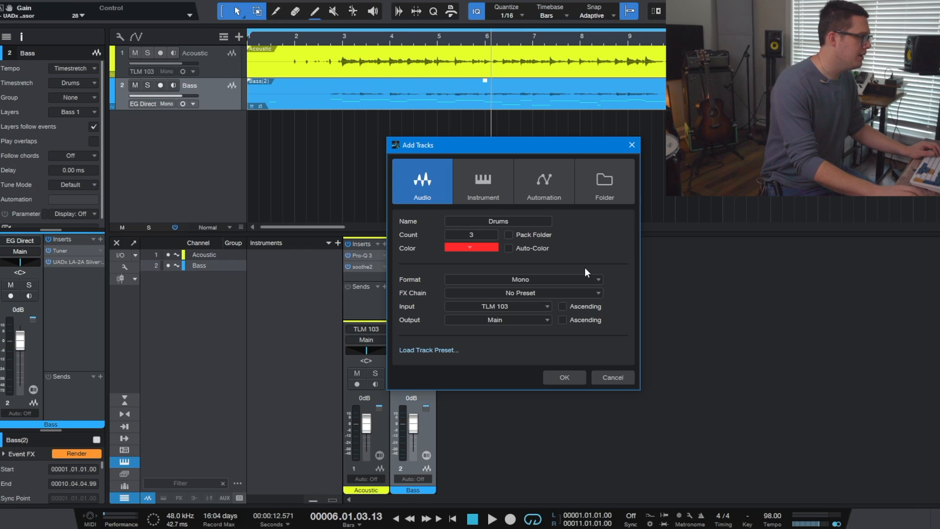
pyautogui.click(525, 307)
pyautogui.click(525, 365)
pyautogui.click(561, 378)
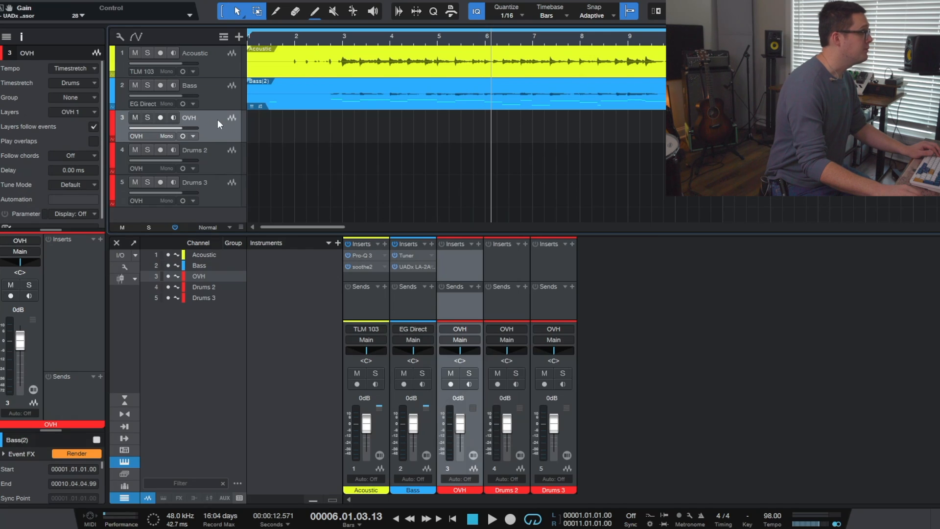
# - Rename the three new drum tracks OVH, Kick and Snare
pyautogui.doubleClick(193, 149)
pyautogui.write('Kick')
pyautogui.press('Tab')
pyautogui.write('Snare')
pyautogui.press('Return')
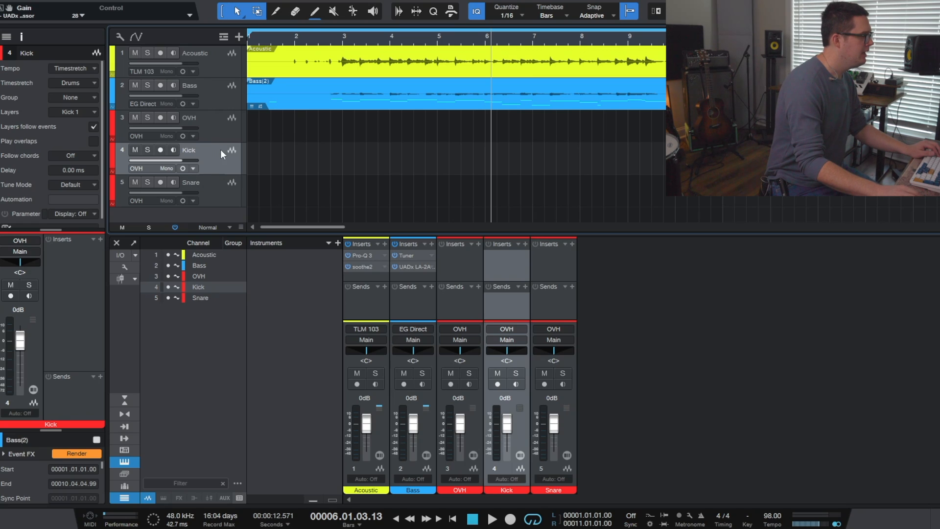
# - Set the Kick track's input to Kick (Adat 3) and the Snare track's input to Snare (Adat 4)
pyautogui.click(149, 165)
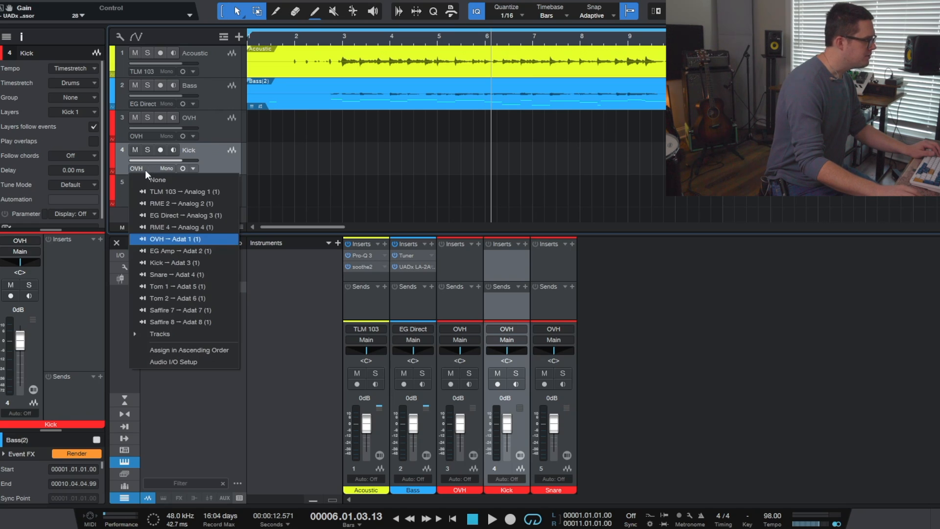
pyautogui.click(206, 258)
pyautogui.click(147, 200)
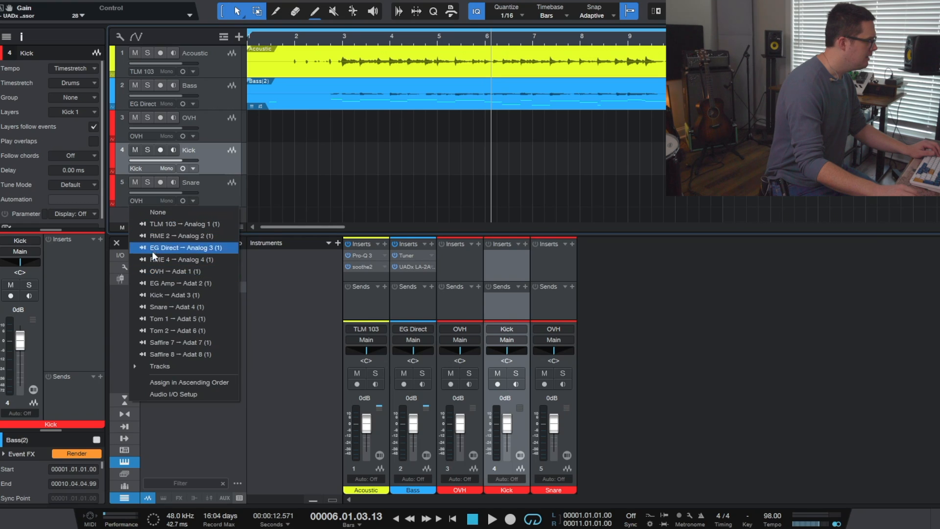
pyautogui.click(188, 306)
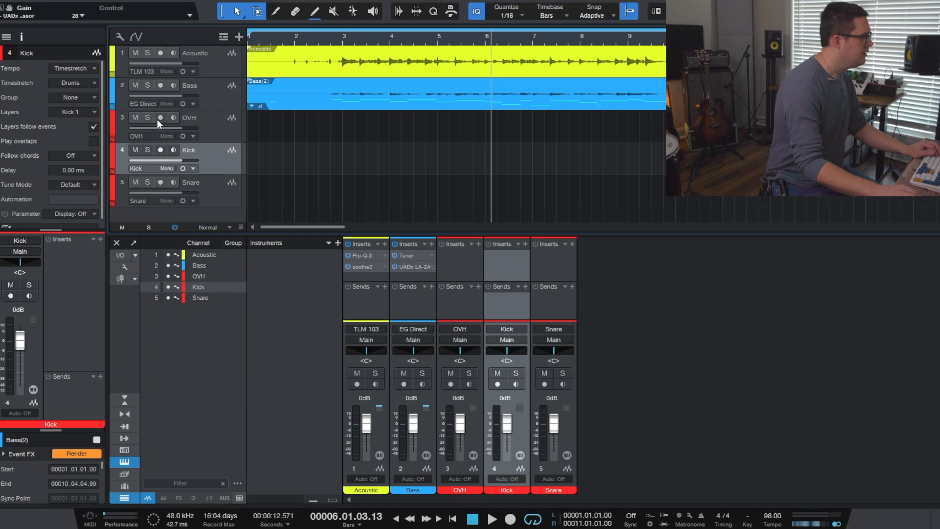
# - Arm the OVH, Kick and Snare tracks for recording with input monitoring off, and return the playhead to the song start
pyautogui.click(160, 118)
pyautogui.click(160, 150)
pyautogui.click(160, 183)
pyautogui.click(173, 182)
pyautogui.click(174, 150)
pyautogui.click(173, 118)
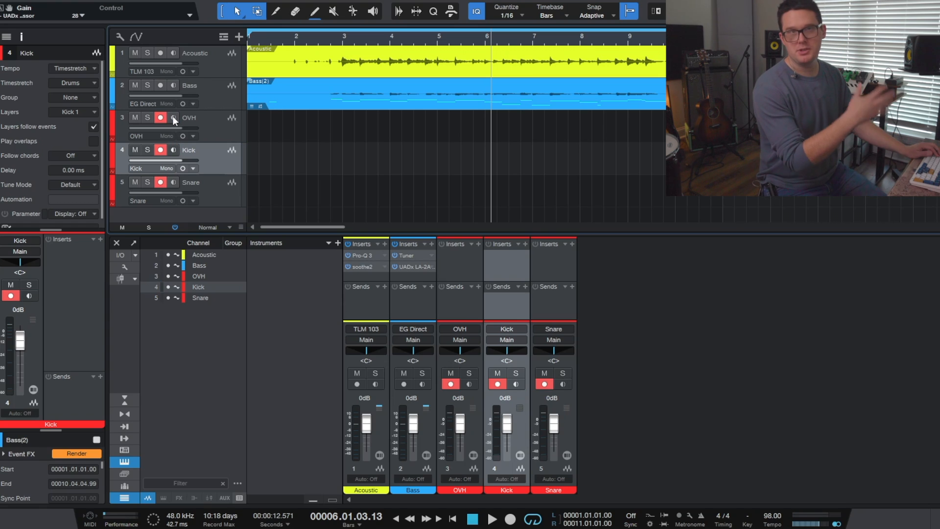
pyautogui.press(',')
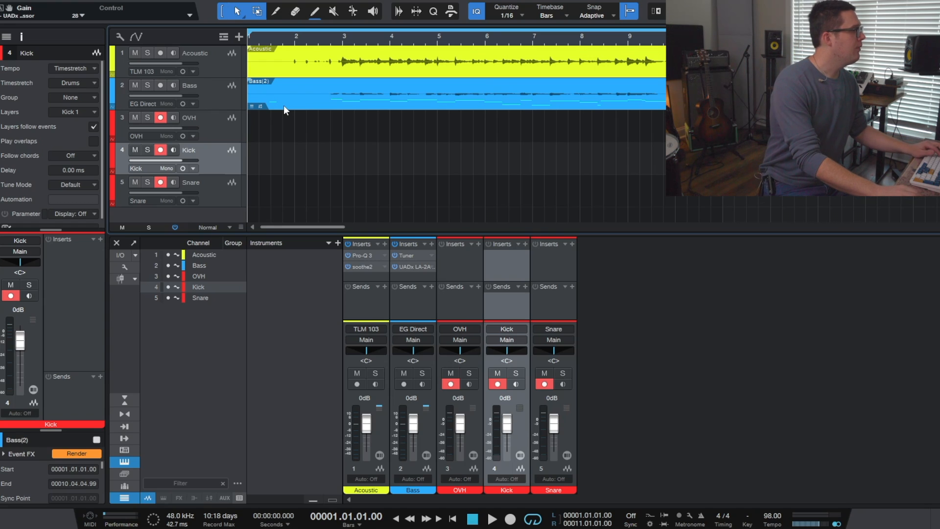
# - Group the OVH, Kick and Snare tracks under the name Drums
pyautogui.click(221, 133)
pyautogui.keyDown('shift'); pyautogui.click(225, 195); pyautogui.keyUp('shift')
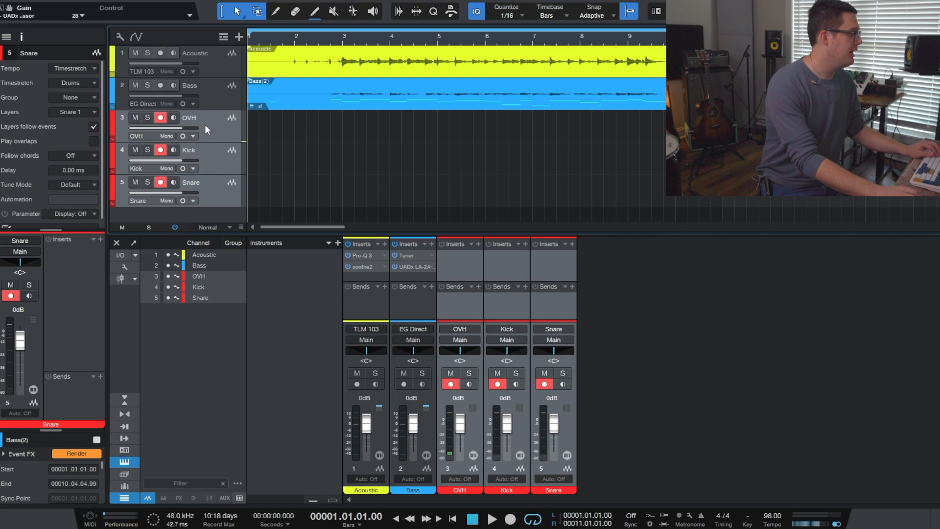
pyautogui.rightClick(215, 138)
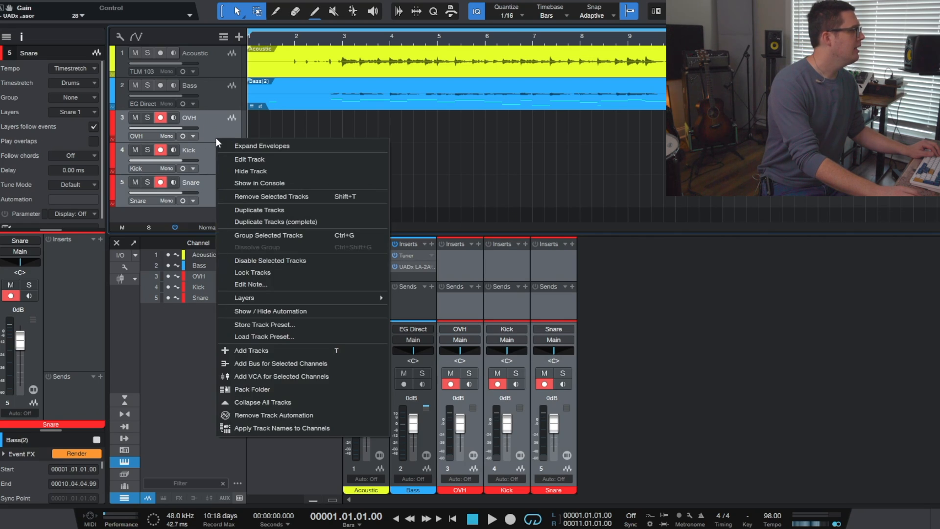
pyautogui.click(304, 236)
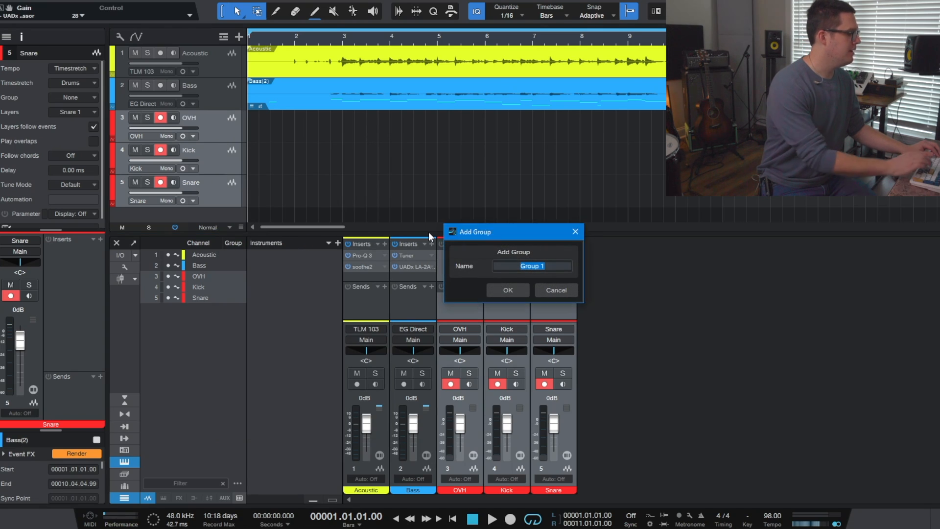
pyautogui.write('Drums')
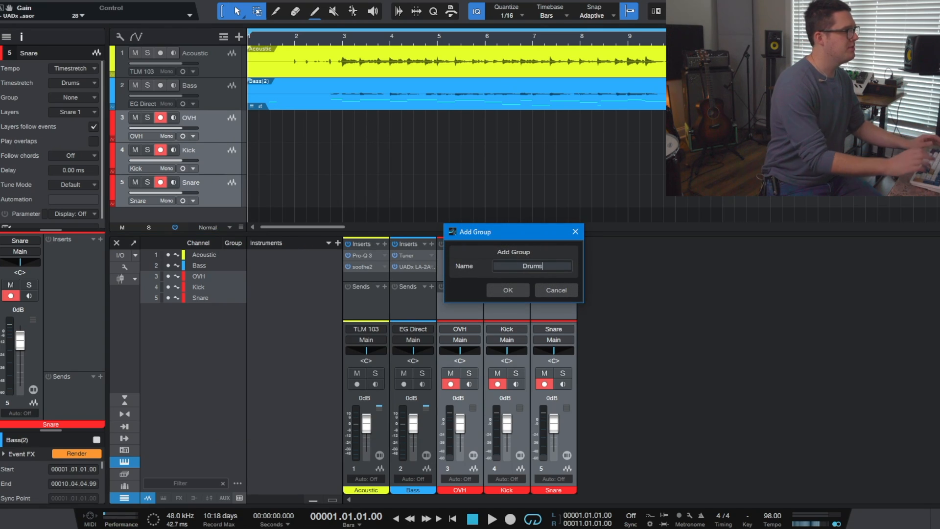
pyautogui.press('Return')
# - Test the Drums group link by raising the Kick fader slightly, and reset it to 0 dB
pyautogui.click(220, 126)
pyautogui.click(225, 157)
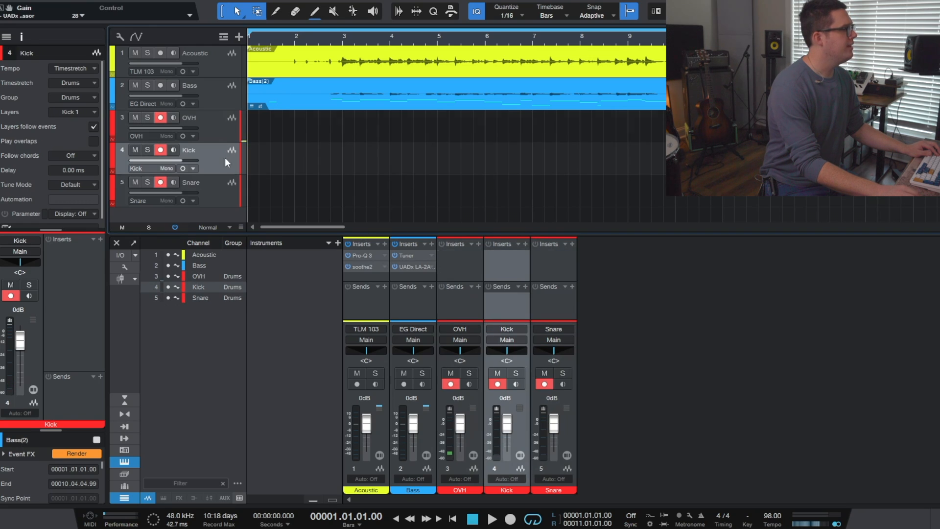
pyautogui.moveTo(510, 422)
pyautogui.mouseDown()
pyautogui.moveTo(509, 429)
pyautogui.moveTo(513, 415)
pyautogui.mouseUp()
pyautogui.keyDown('alt'); pyautogui.click(513, 416); pyautogui.keyUp('alt')
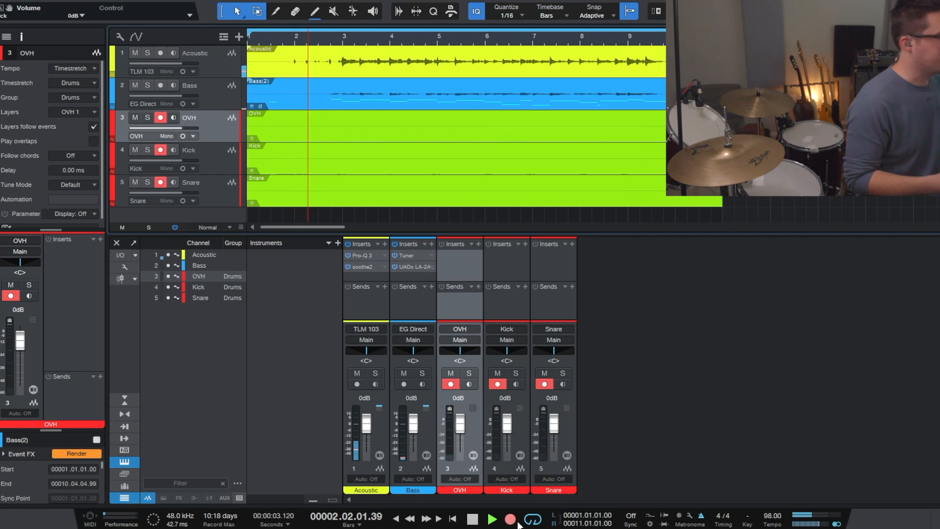
# - Stop the looped drum recording and view the list of takes on the Snare event
pyautogui.press('space')
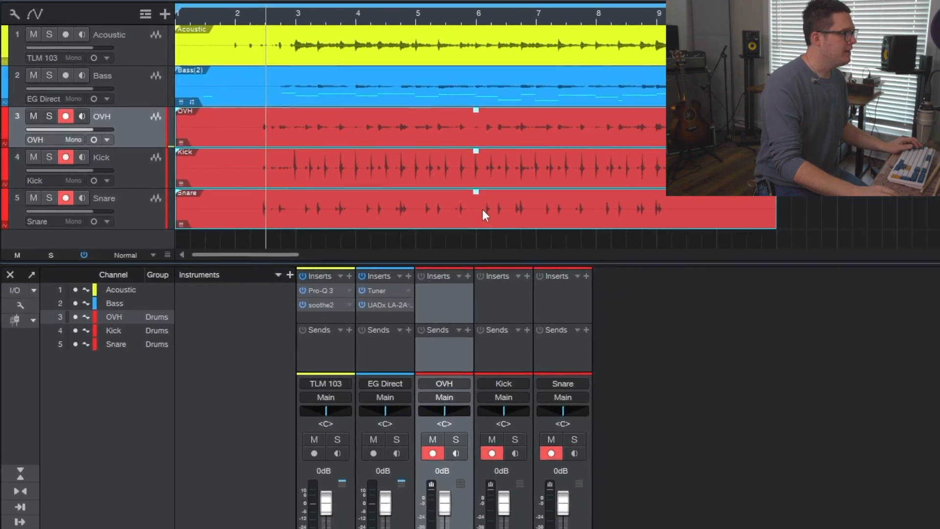
pyautogui.rightClick(553, 231)
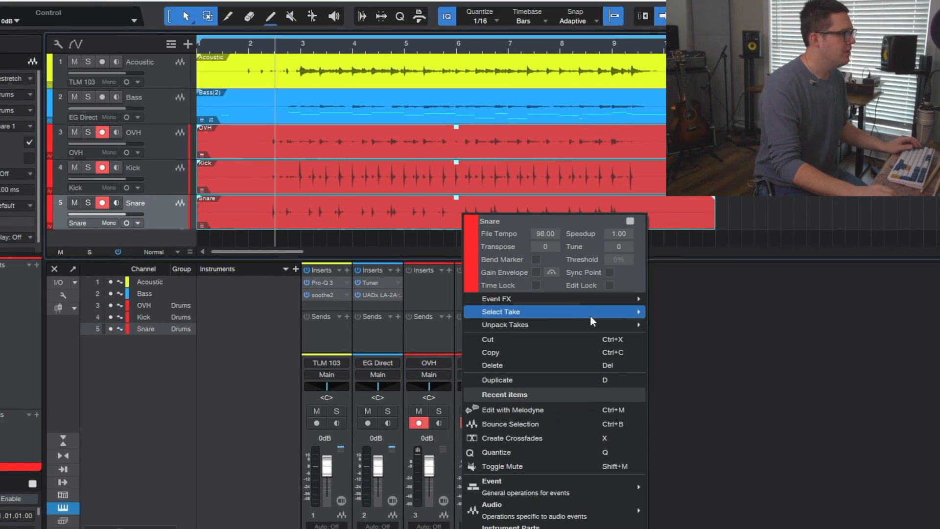
pyautogui.moveTo(595, 316)
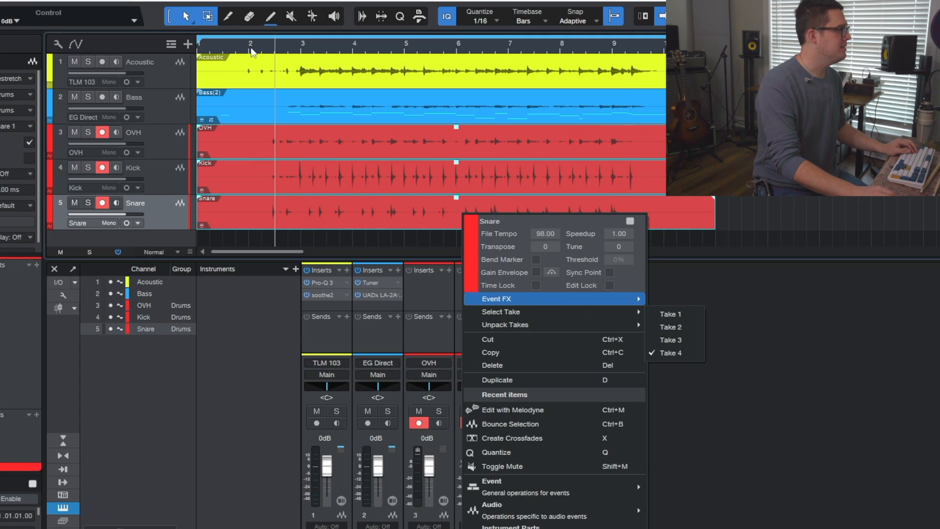
# - Play back the current drum take with the acoustic and bass from just after bar 2
pyautogui.click(272, 53)
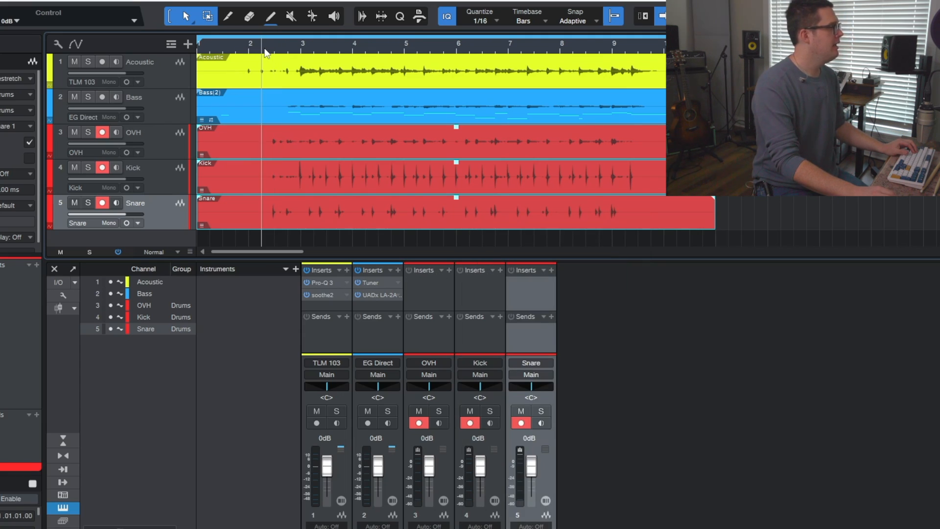
pyautogui.press('space')
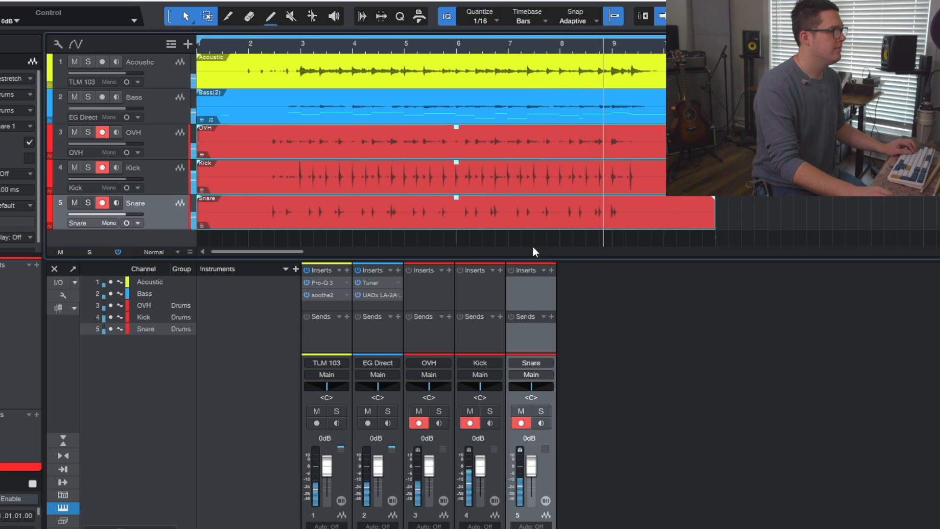
pyautogui.press('space')
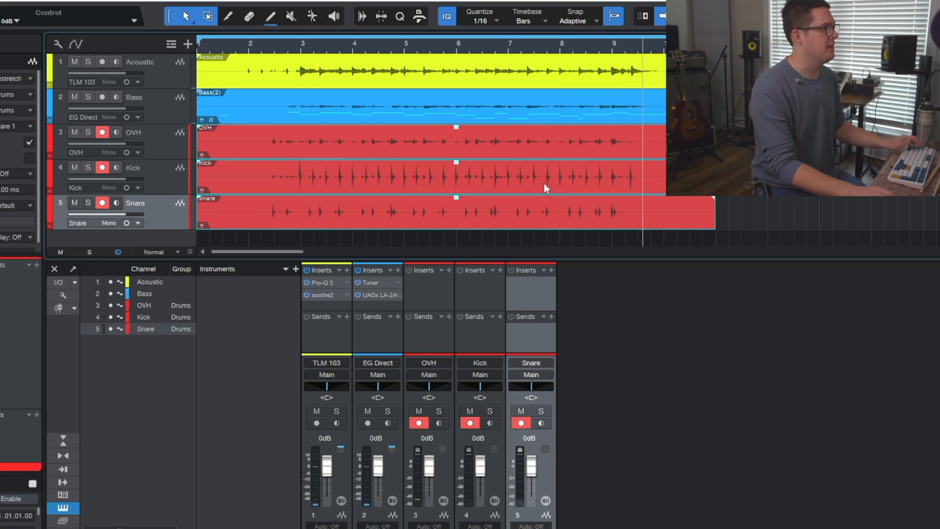
# - Try an earlier take on the grouped drum events and play it back from around bar 3
pyautogui.rightClick(545, 183)
pyautogui.moveTo(668, 286)
pyautogui.click(775, 307)
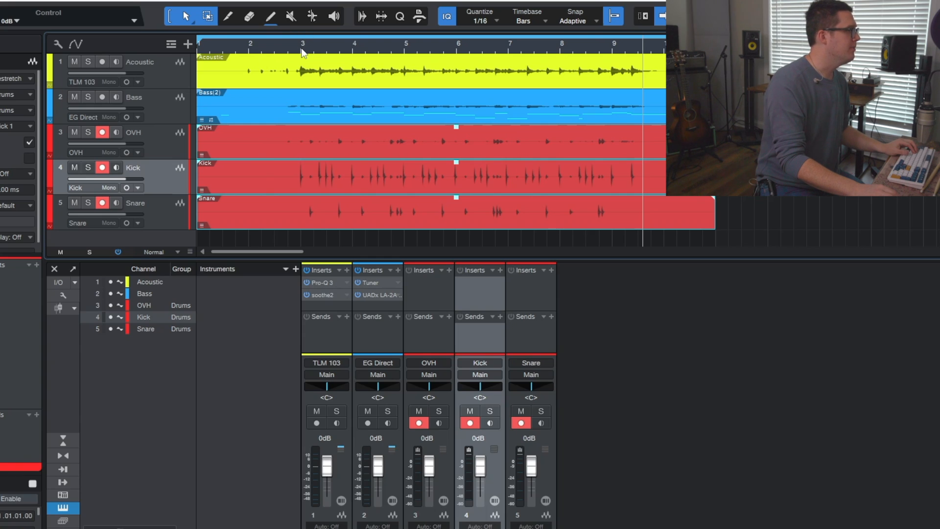
pyautogui.press('space')
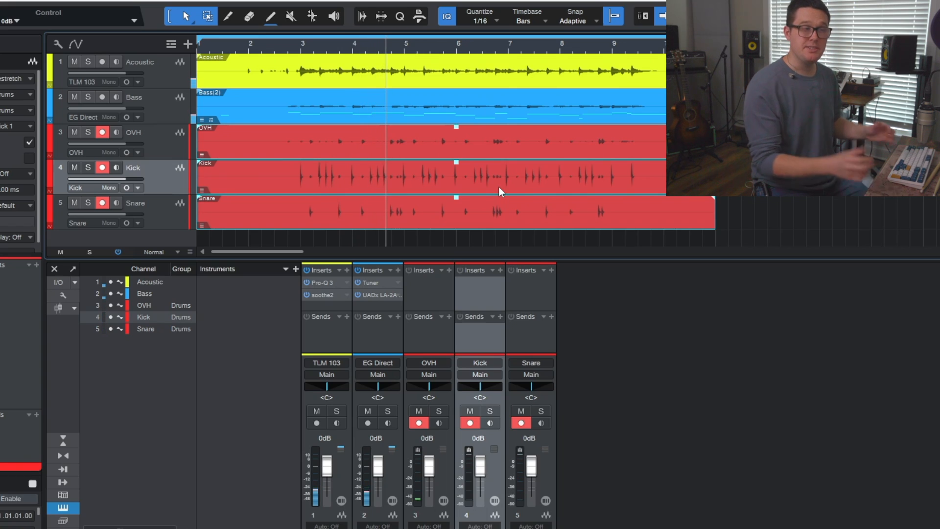
pyautogui.press('space')
# - Switch the grouped drum events to a different take through the Kick event's take selection
pyautogui.rightClick(516, 192)
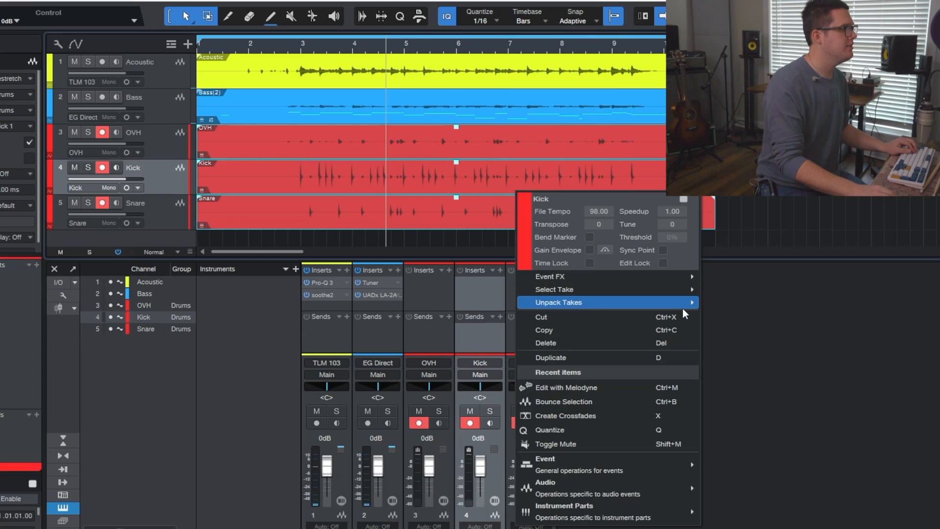
pyautogui.moveTo(686, 288)
pyautogui.click(718, 301)
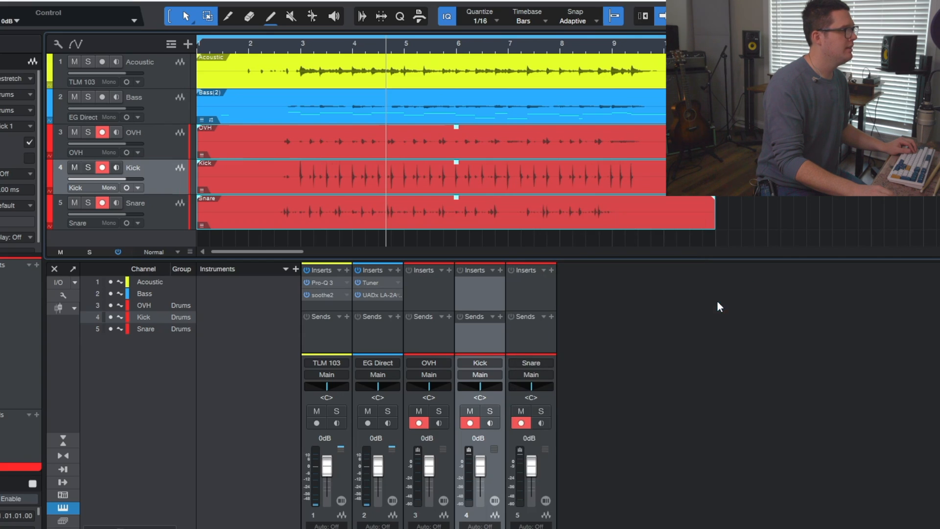
# - Play back the selected drum take with the acoustic and bass from around the middle of bar 2
pyautogui.click(273, 43)
pyautogui.press('space')
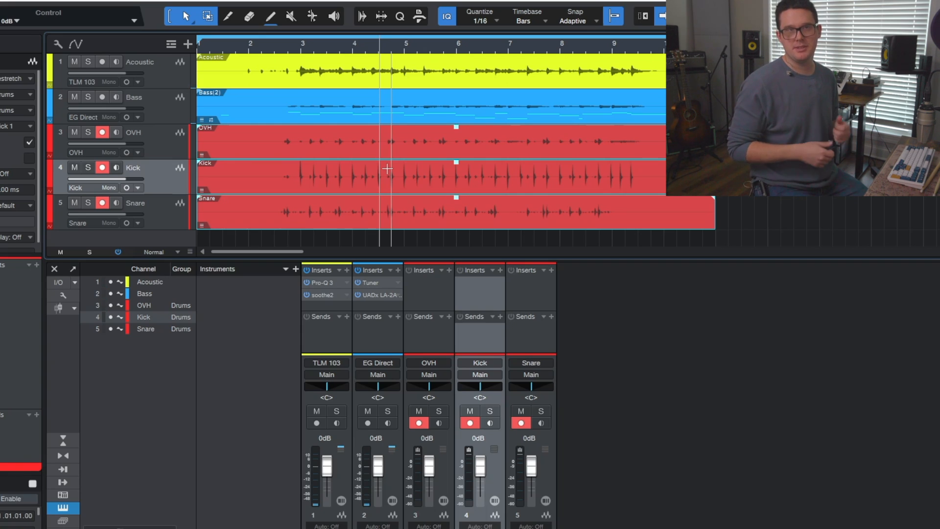
# - Unpack the takes of the grouped drum events to new layers, starting from the Kick event
pyautogui.scroll(-1, 442, 176)
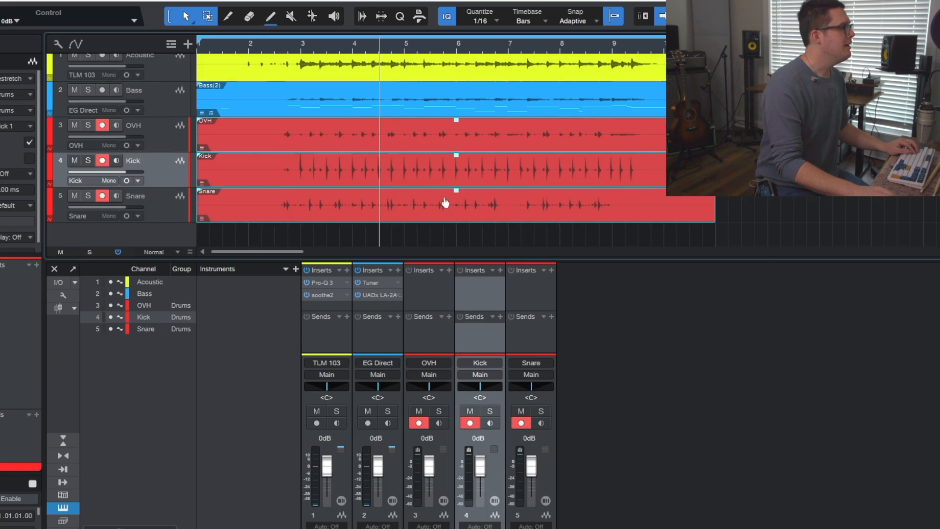
pyautogui.rightClick(415, 175)
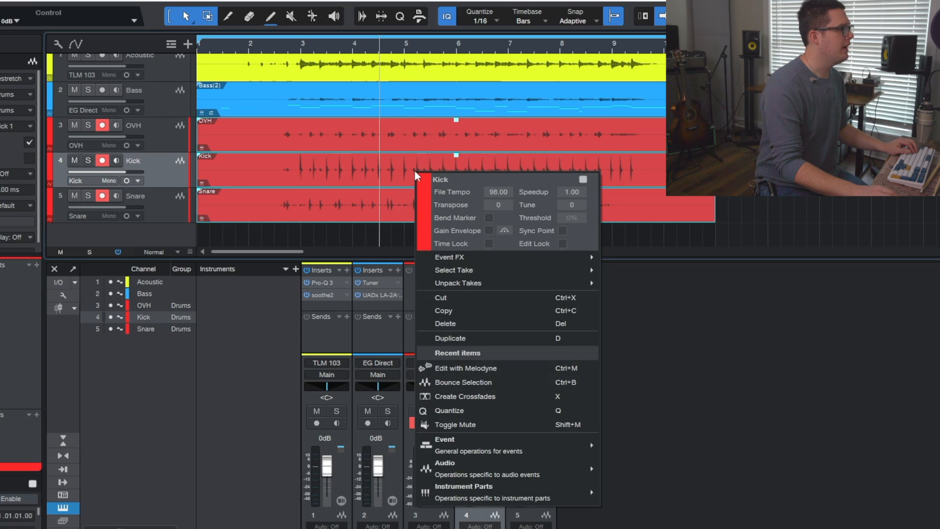
pyautogui.moveTo(536, 282)
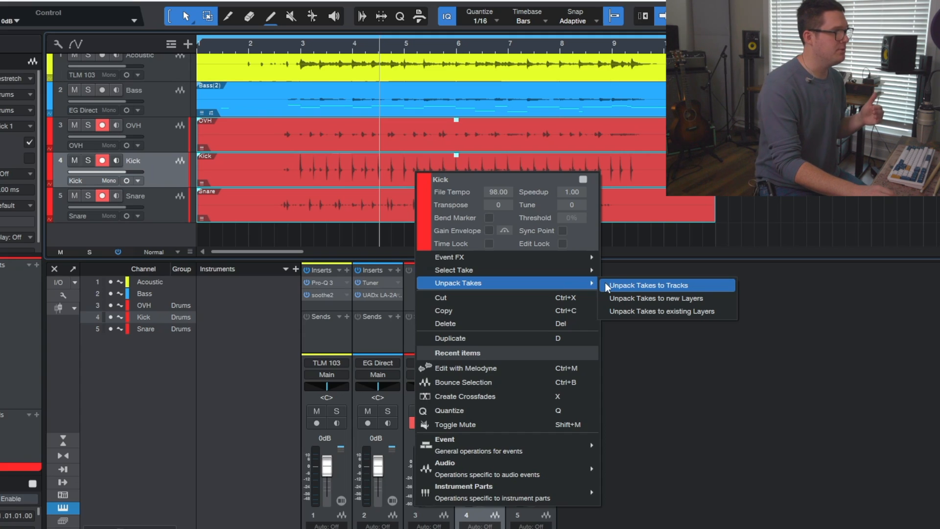
pyautogui.click(623, 301)
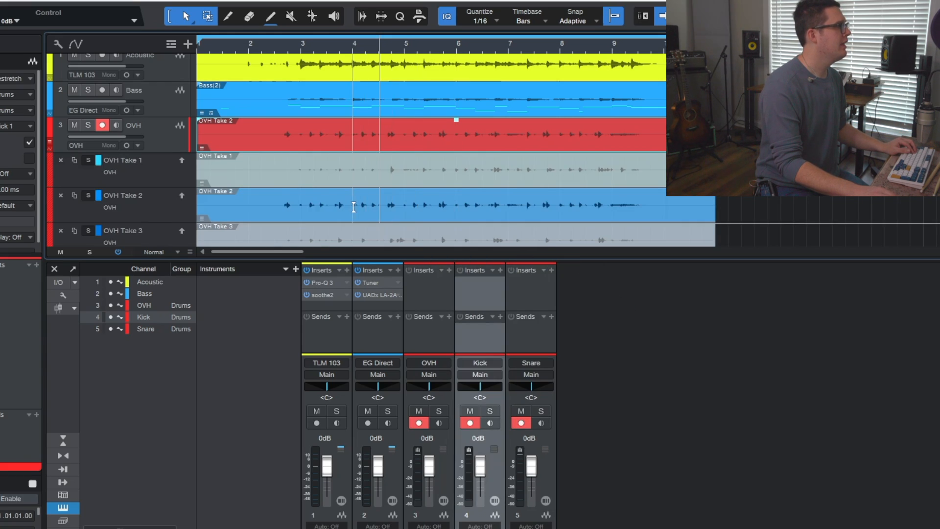
pyautogui.scroll(-3, 350, 188)
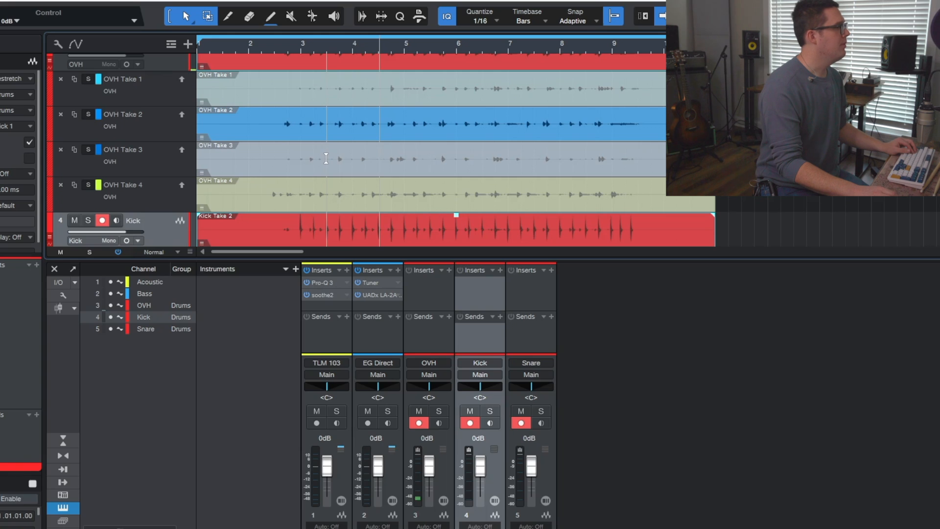
pyautogui.scroll(2, 327, 162)
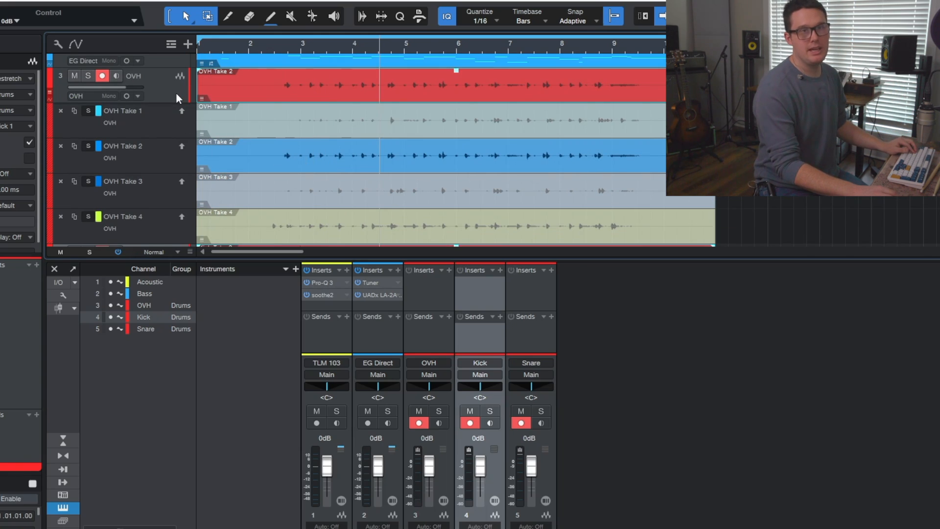
# - Comp OVH Take 2 into the grouped drum tracks from bar 2 to bar 4
pyautogui.scroll(-1, 166, 131)
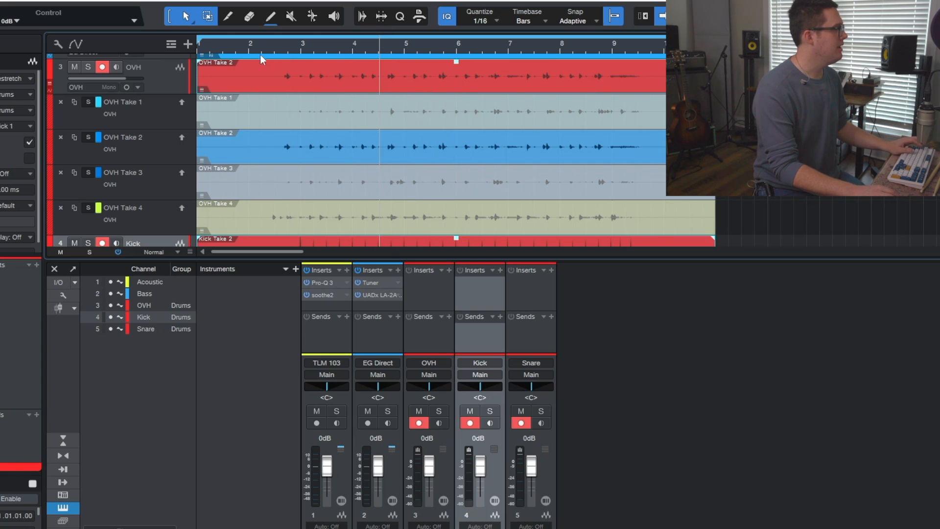
pyautogui.moveTo(278, 48); pyautogui.dragTo(289, 67)
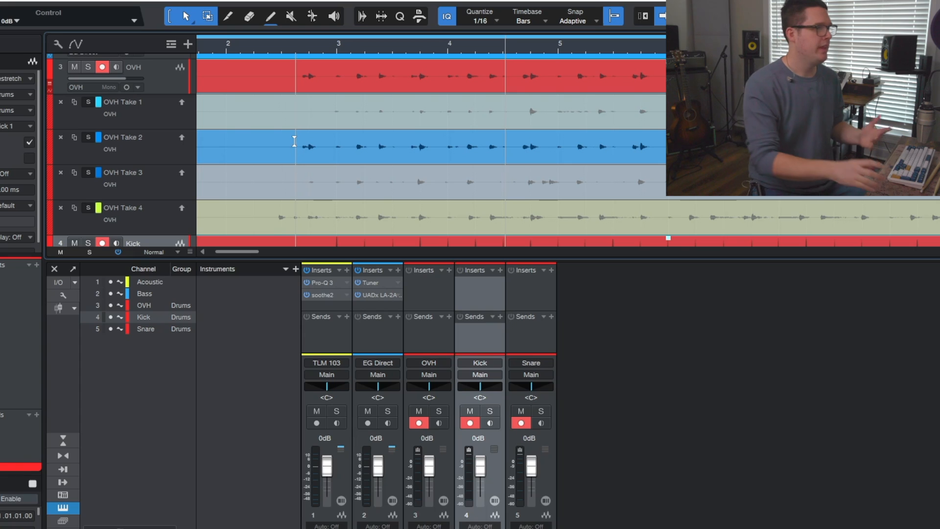
pyautogui.click(310, 147)
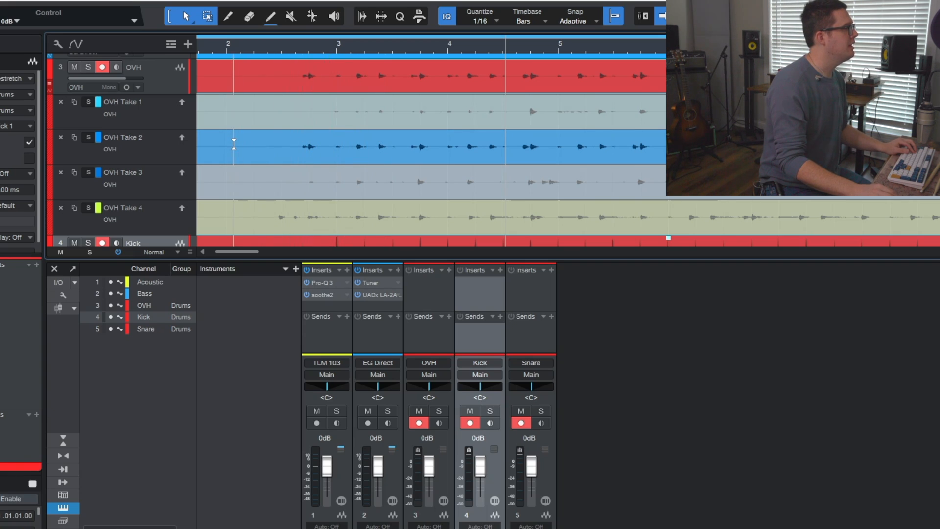
pyautogui.moveTo(226, 143); pyautogui.dragTo(450, 153)
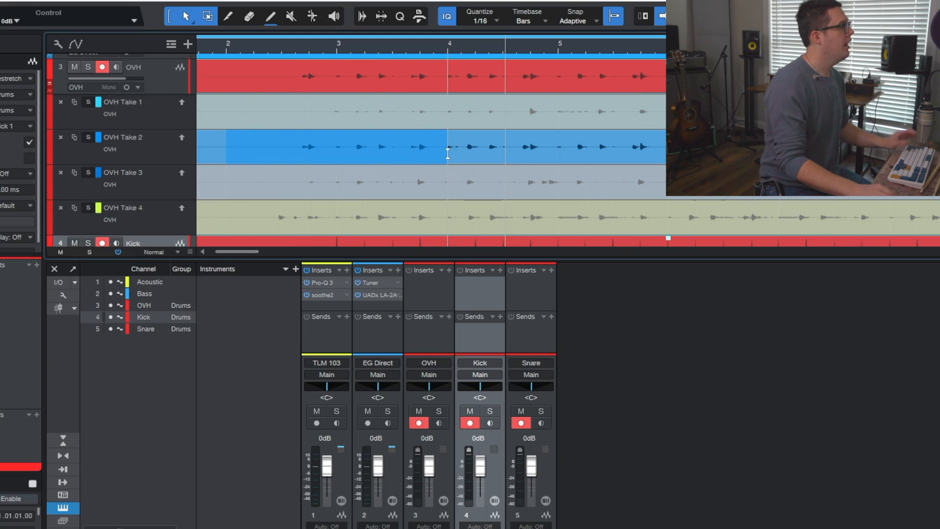
pyautogui.moveTo(447, 153); pyautogui.dragTo(445, 154)
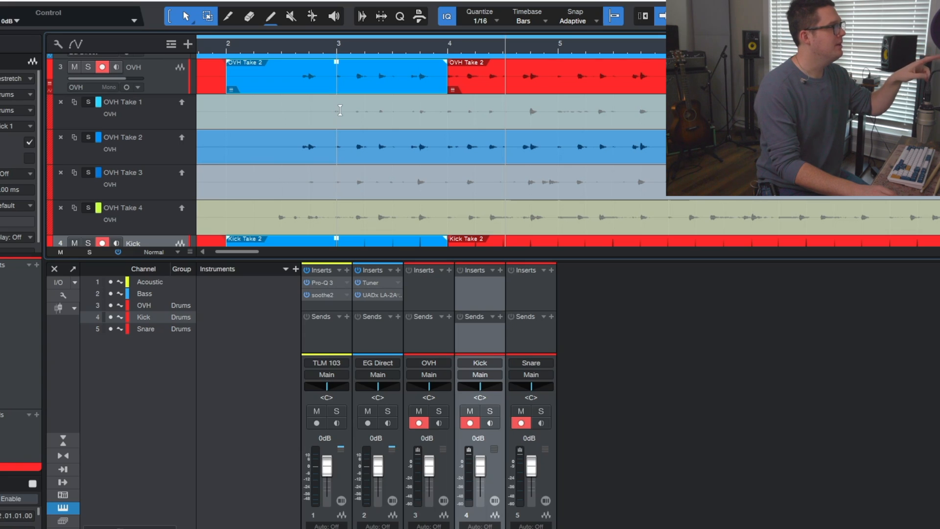
# - Comp OVH Take 4 from bar 4 to bar 5 and OVH Take 1 from bar 5 to about bar 8
pyautogui.scroll(-1, 372, 142)
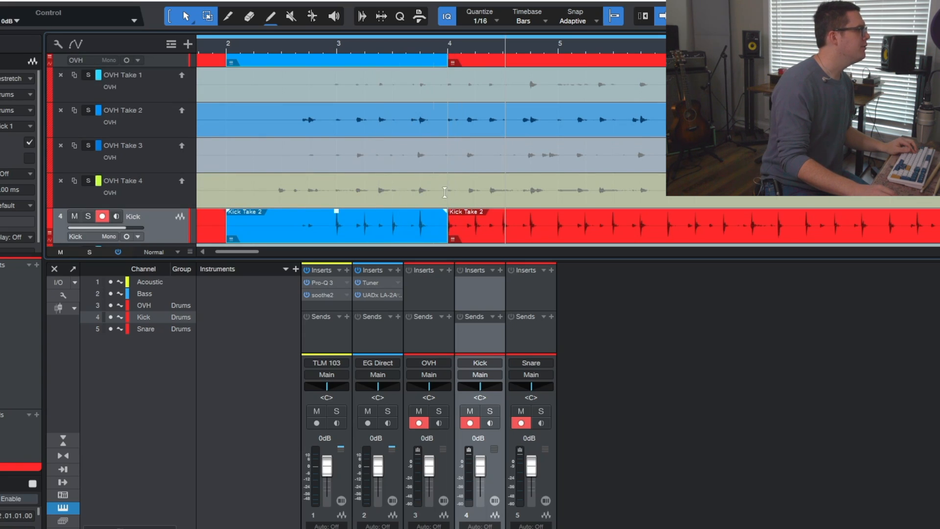
pyautogui.moveTo(444, 192); pyautogui.dragTo(558, 192)
pyautogui.scroll(1, 561, 127)
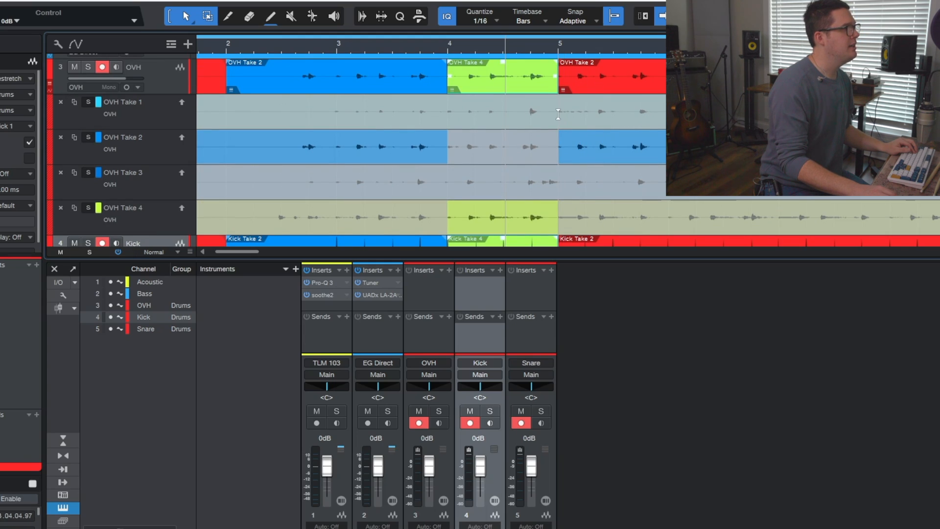
pyautogui.click(611, 111)
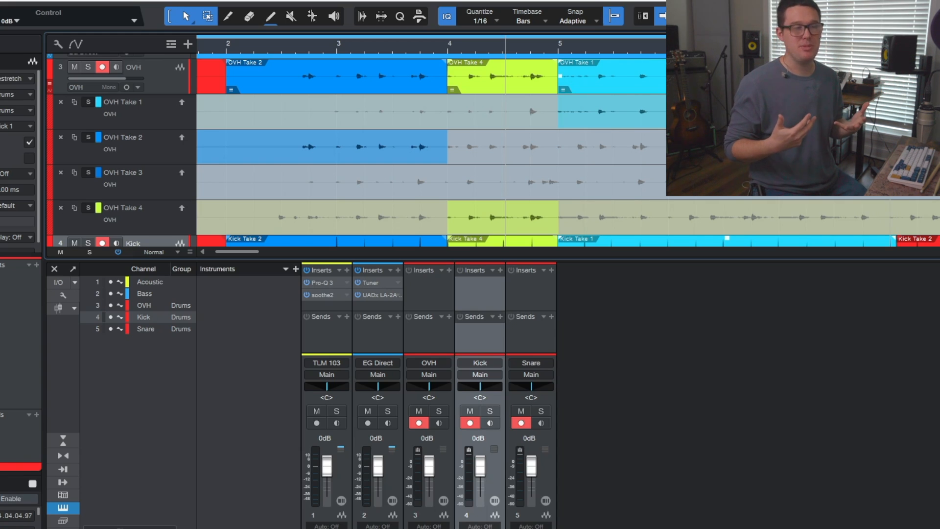
# - Check the matching comp on the Kick and Snare take layers and hide the mixer to enlarge the arrangement
pyautogui.scroll(-5, 613, 200)
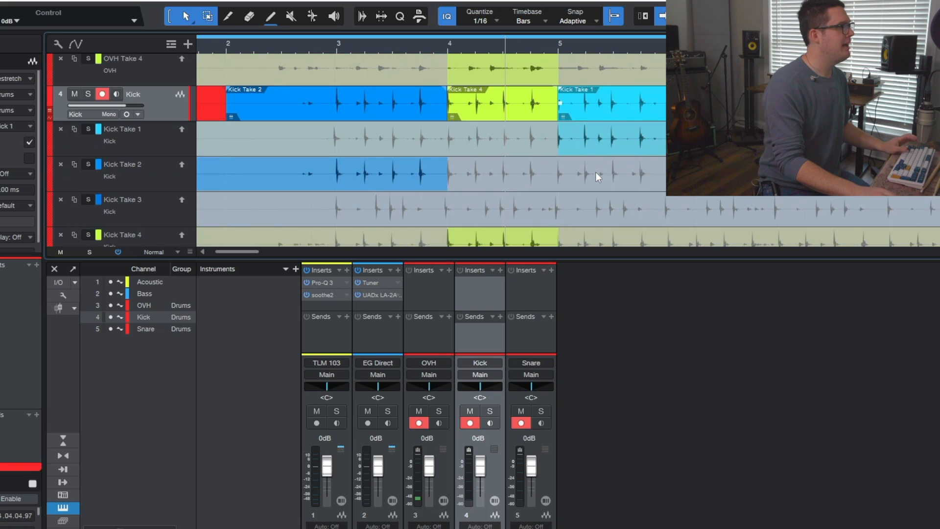
pyautogui.scroll(-7, 595, 171)
pyautogui.scroll(3, 595, 180)
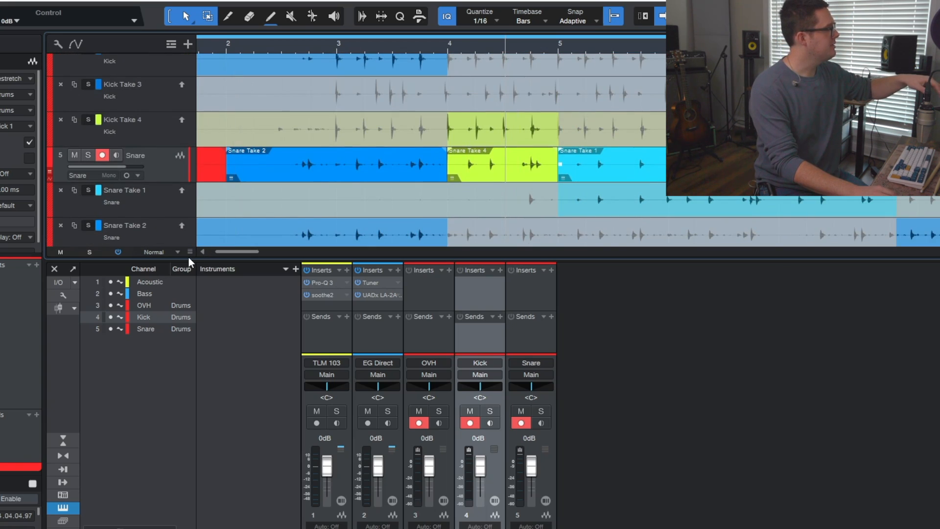
pyautogui.press('F3')
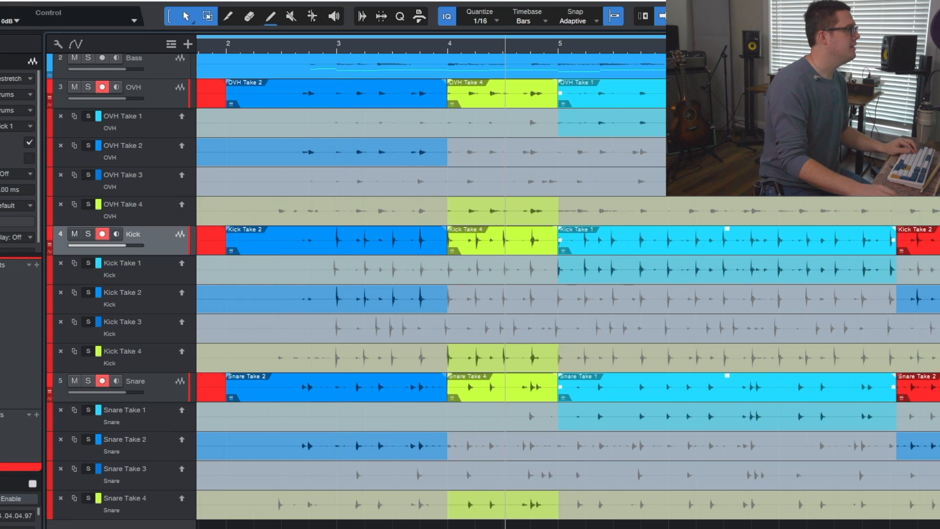
# - Play back the comped drum takes from just before bar 2
pyautogui.click(207, 45)
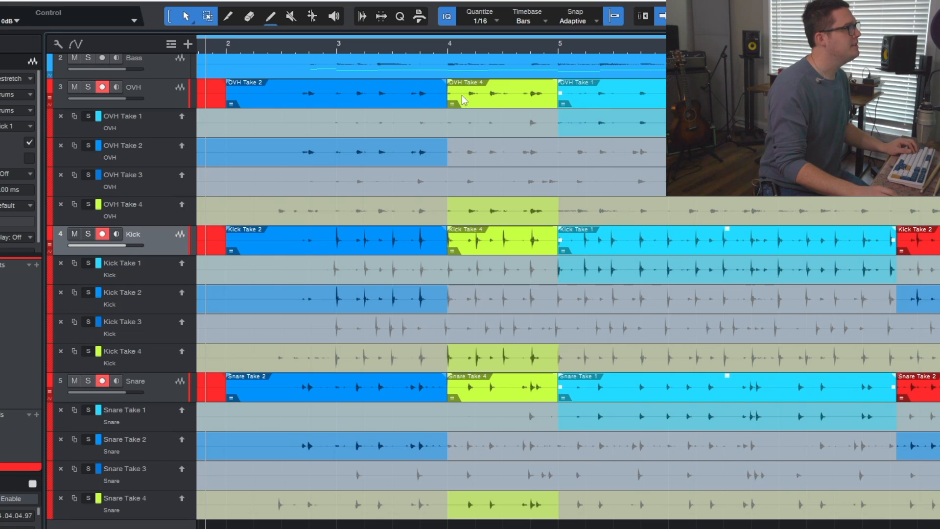
pyautogui.press('space')
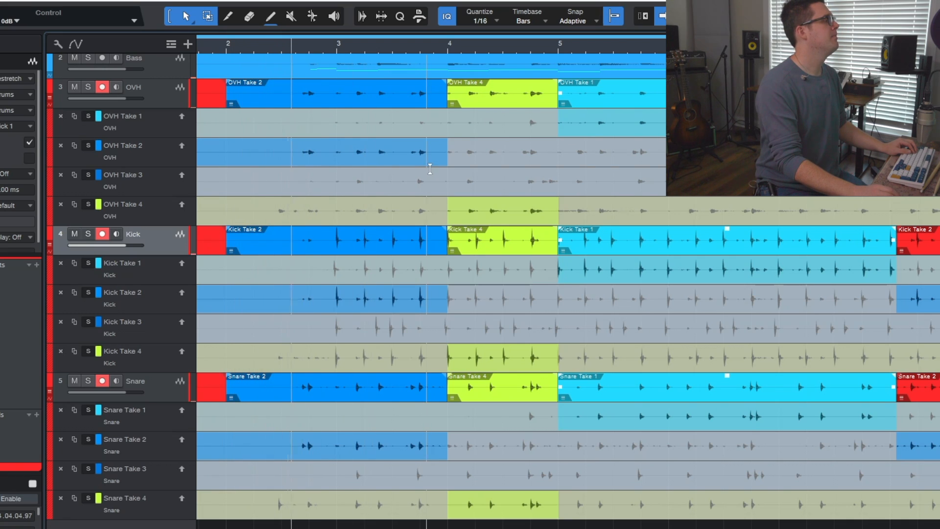